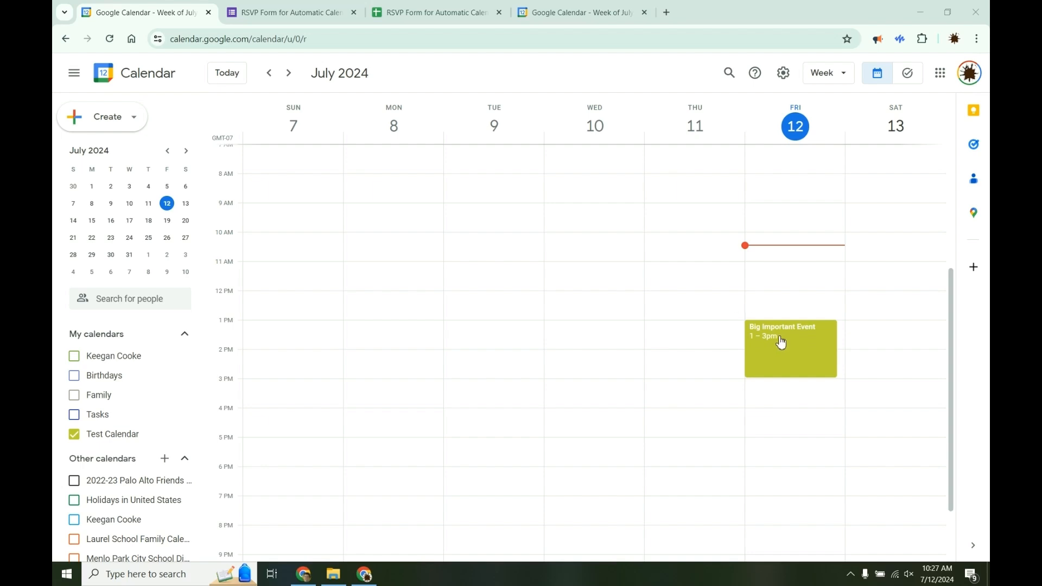
Step: Open the details of Big Important Event on Friday, July 12, review its guests and guest permissions, and save it
{"action": "left_click", "coordinate": [764, 341]}
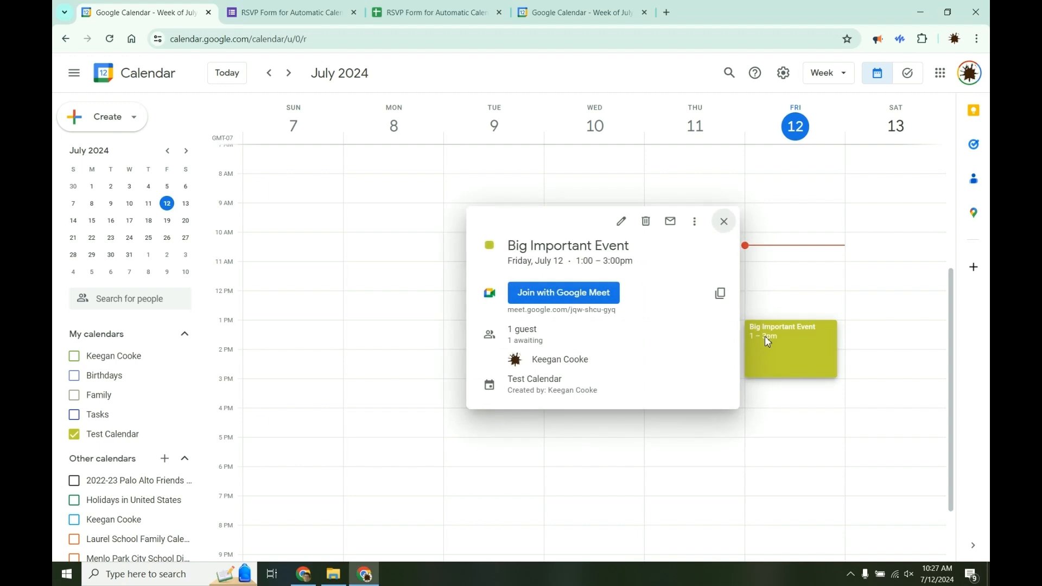
{"action": "left_click", "coordinate": [622, 222]}
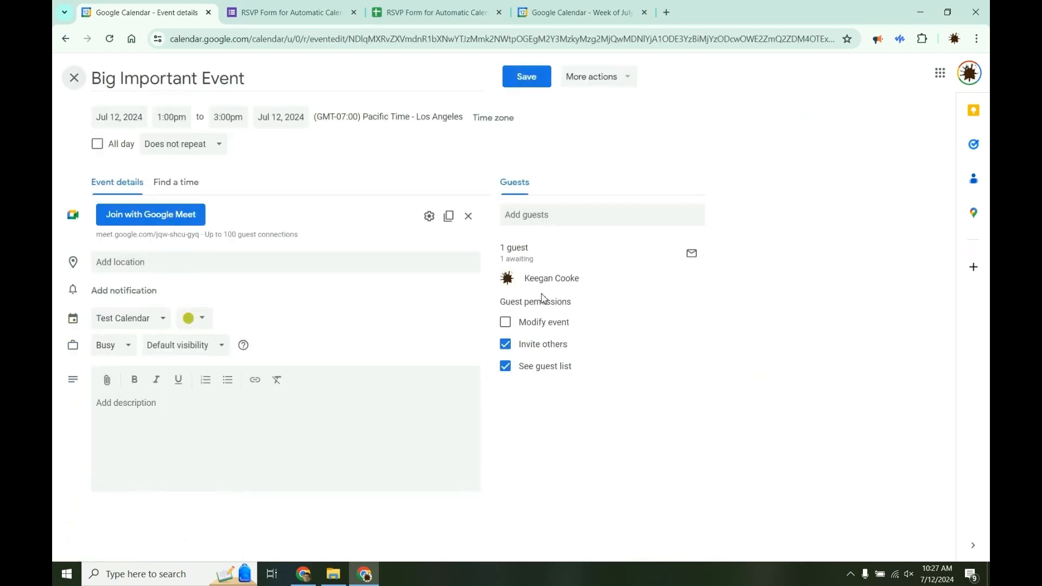
{"action": "mouse_move", "coordinate": [563, 280]}
{"action": "left_click", "coordinate": [531, 84]}
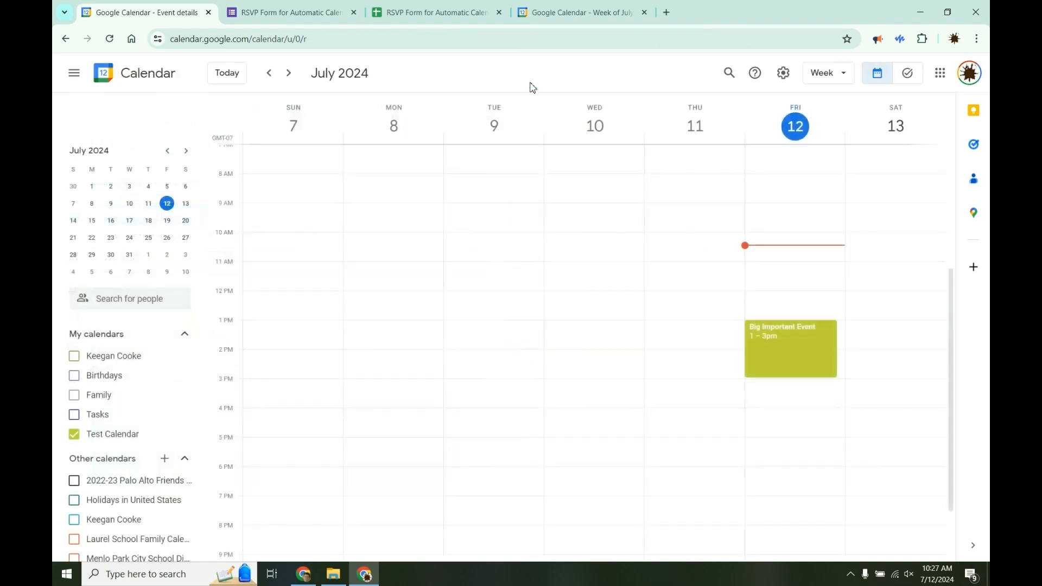
Step: View the RSVP form and launch the Automatic Calendar Invites App from the form's responses spreadsheet
{"action": "left_click", "coordinate": [298, 14]}
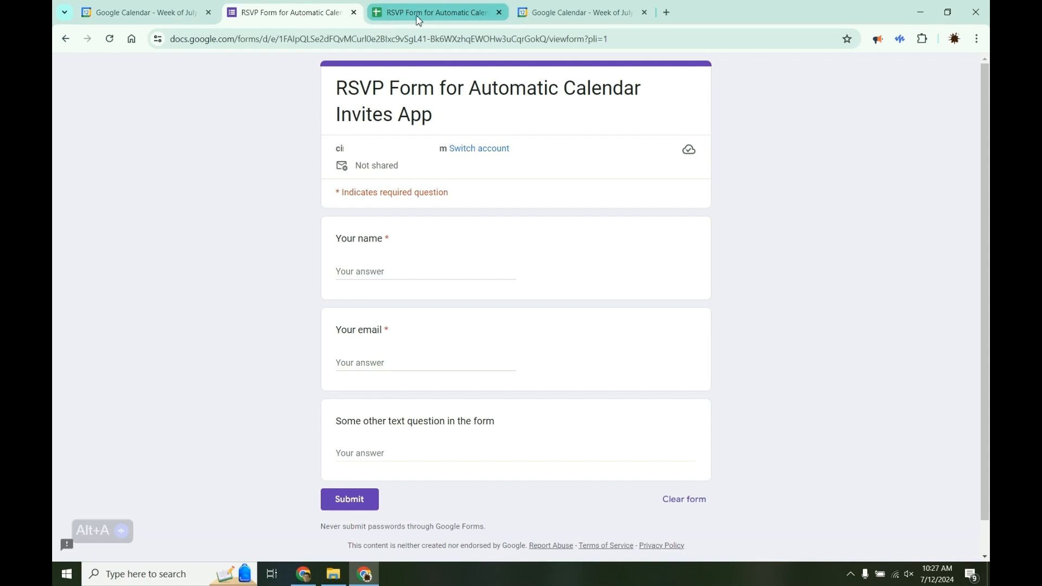
{"action": "left_click", "coordinate": [420, 16]}
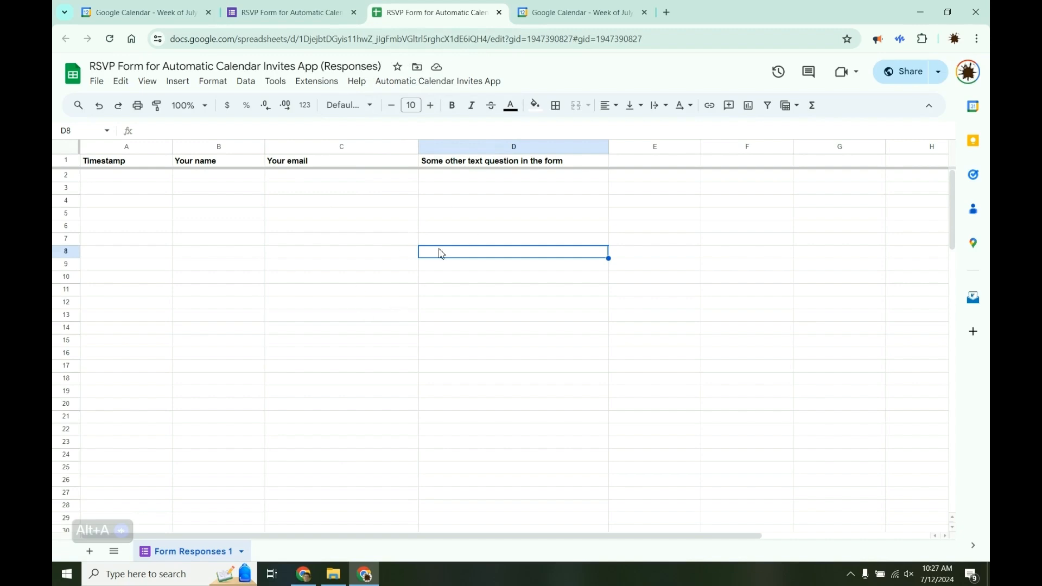
{"action": "left_click", "coordinate": [447, 82]}
{"action": "left_click", "coordinate": [427, 108]}
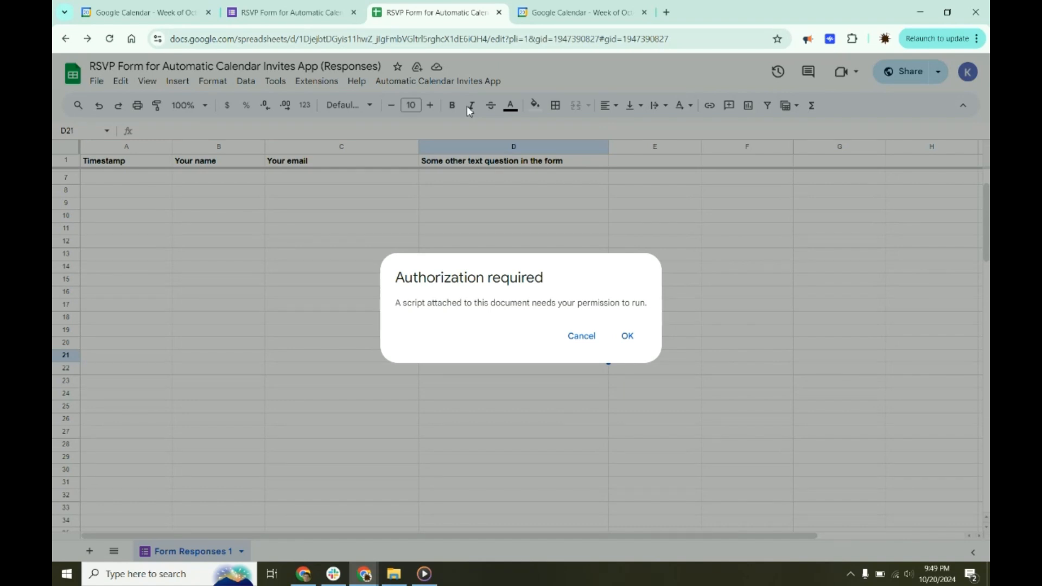
Step: Authorize the Auto Invite Testing script with the listed Google account, proceeding past the unverified app warning and allowing the requested access
{"action": "left_click", "coordinate": [620, 335]}
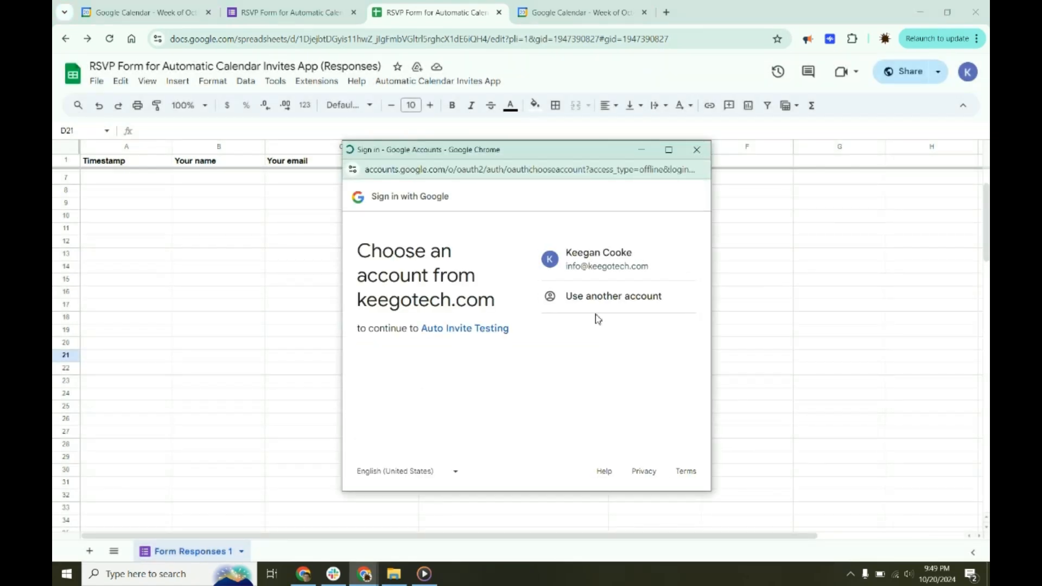
{"action": "left_click", "coordinate": [599, 269]}
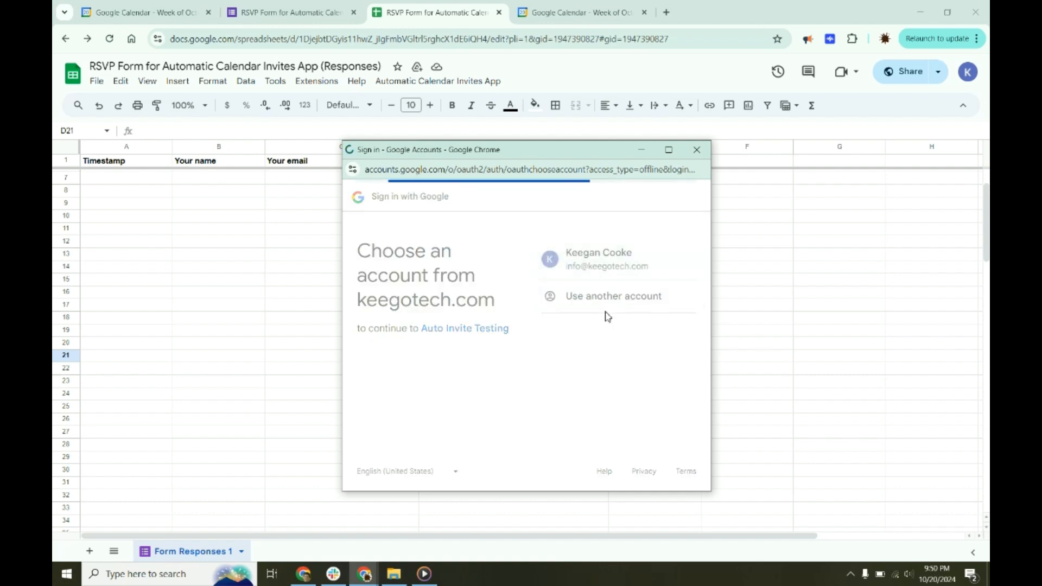
{"action": "left_click", "coordinate": [377, 376]}
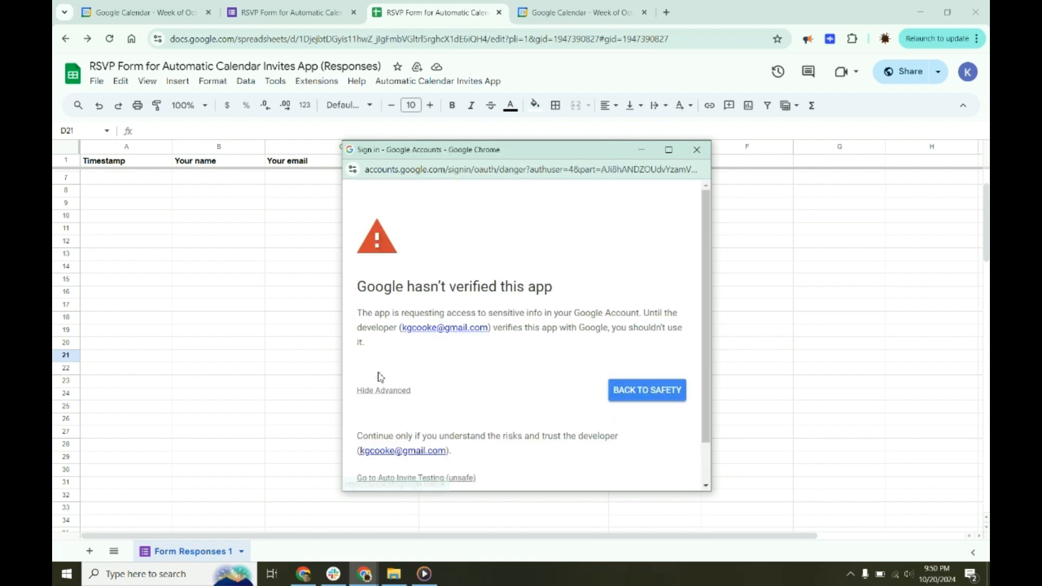
{"action": "left_click", "coordinate": [426, 479]}
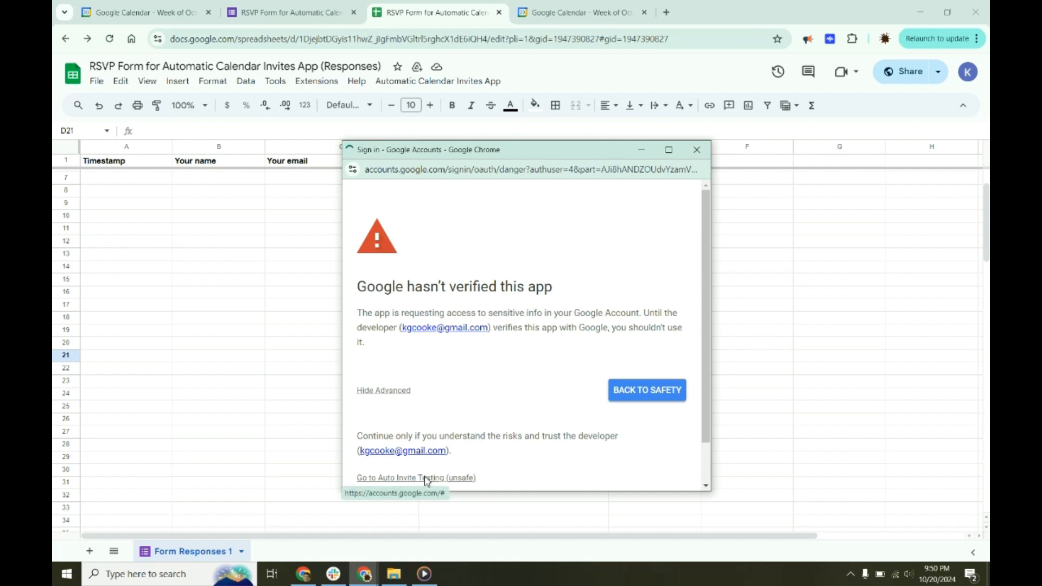
{"action": "left_click", "coordinate": [660, 390]}
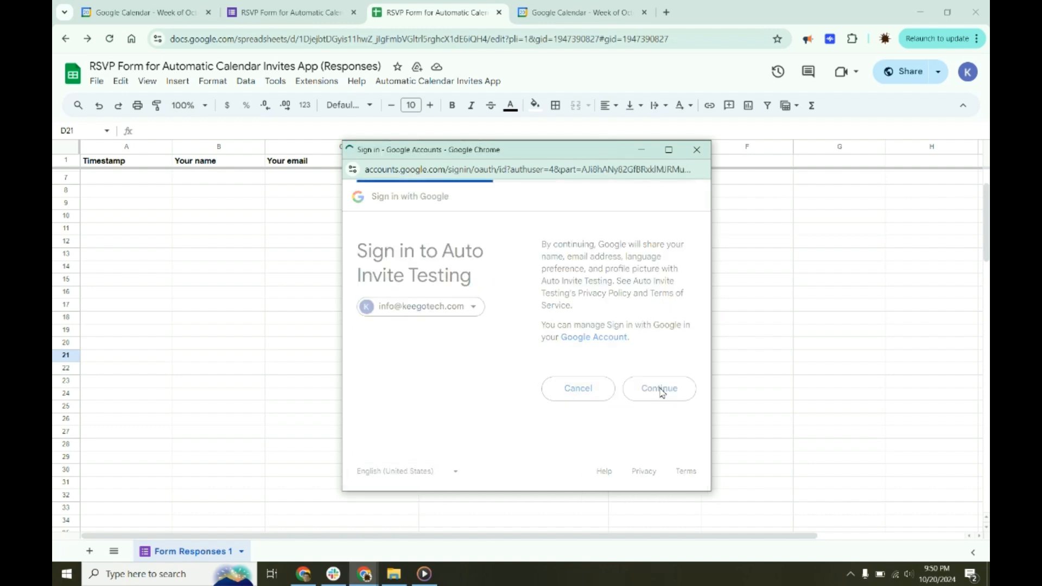
{"action": "scroll", "coordinate": [661, 388], "scroll_direction": "down", "scroll_amount": 5}
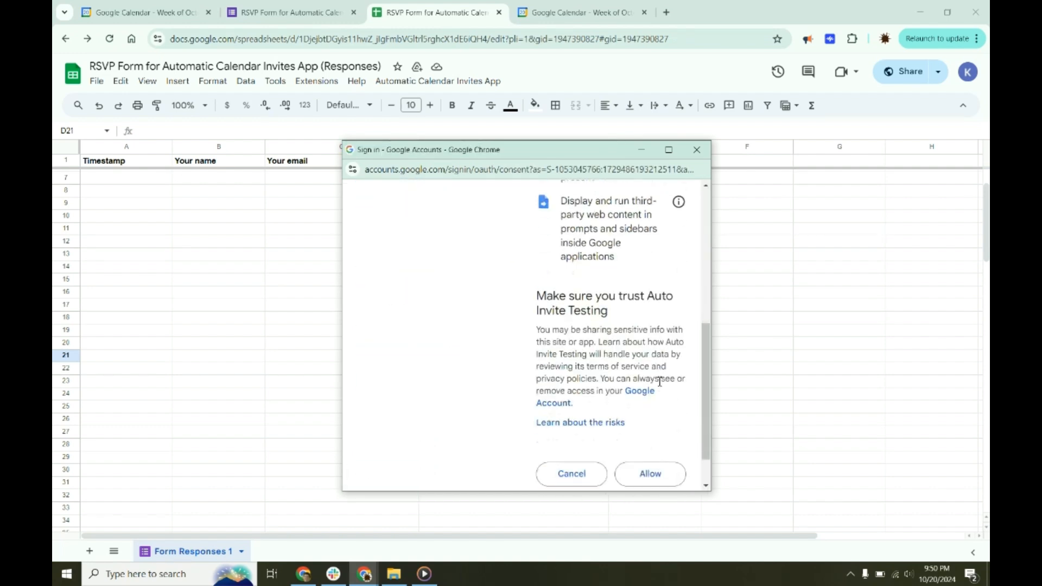
{"action": "left_click", "coordinate": [660, 433]}
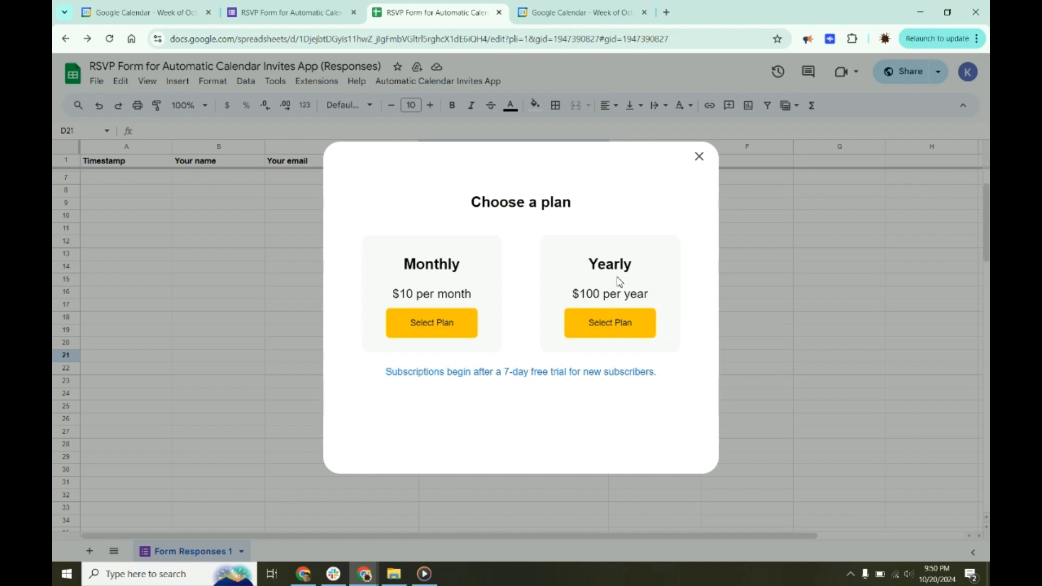
Step: Select the $10 monthly plan and choose "Your email" as the column listing the respondents' email addresses
{"action": "left_click", "coordinate": [452, 324]}
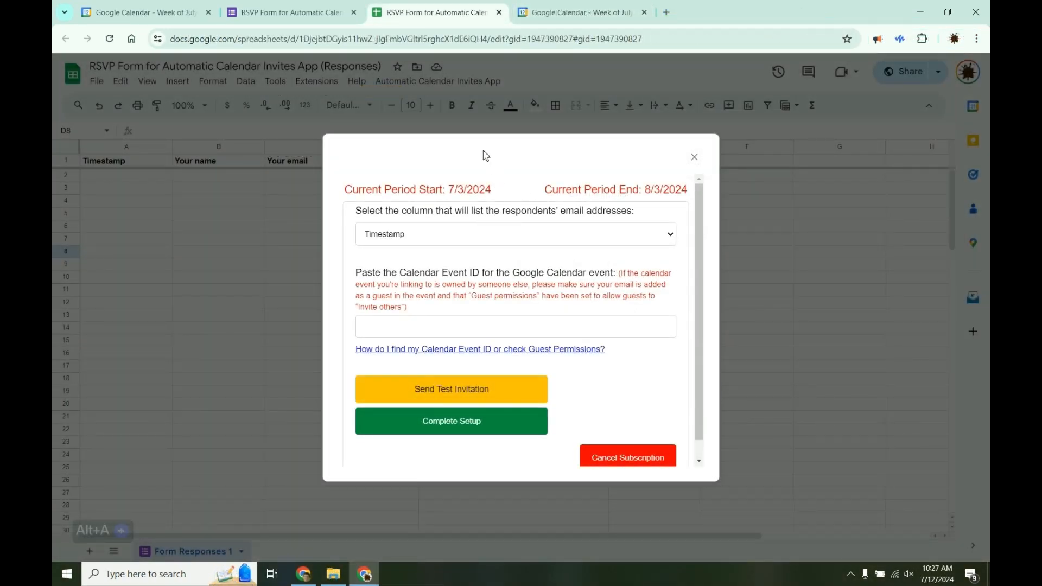
{"action": "left_click", "coordinate": [442, 240]}
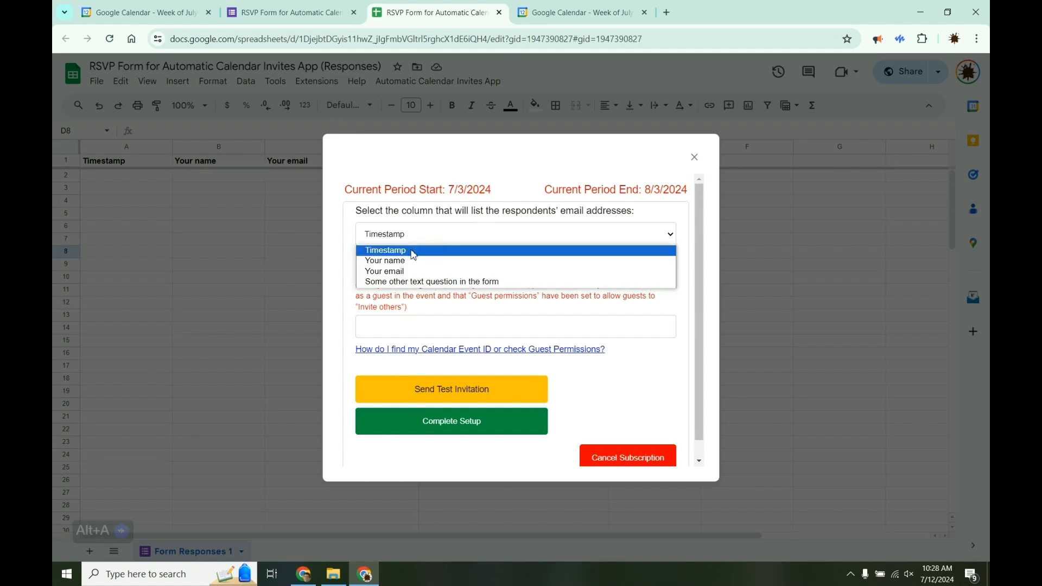
{"action": "left_click", "coordinate": [391, 273]}
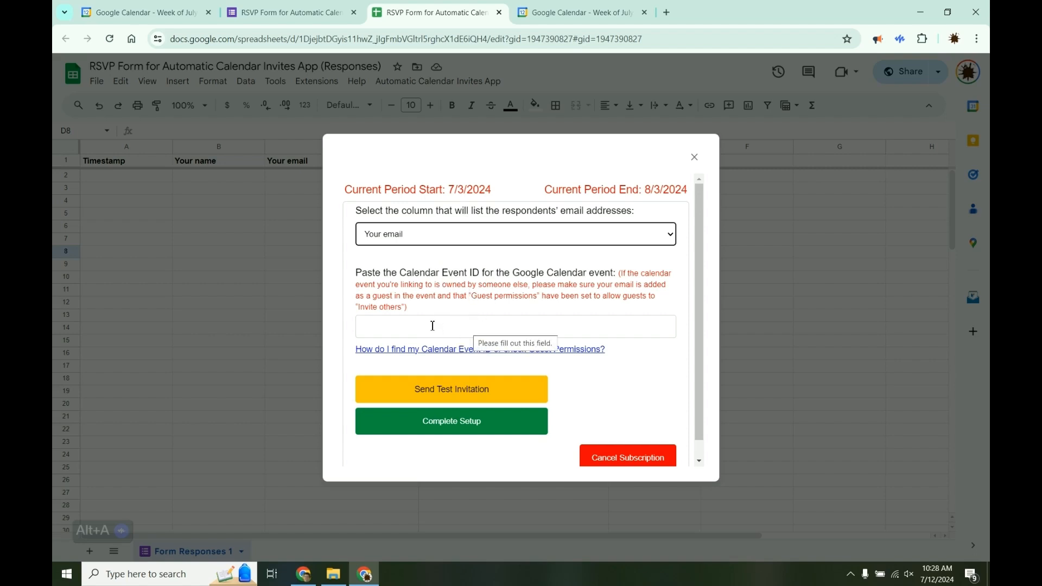
Step: Copy the event ID from the edit page URL of Big Important Event and paste it as the app's Calendar Event ID
{"action": "left_click", "coordinate": [163, 12]}
{"action": "left_click", "coordinate": [777, 339]}
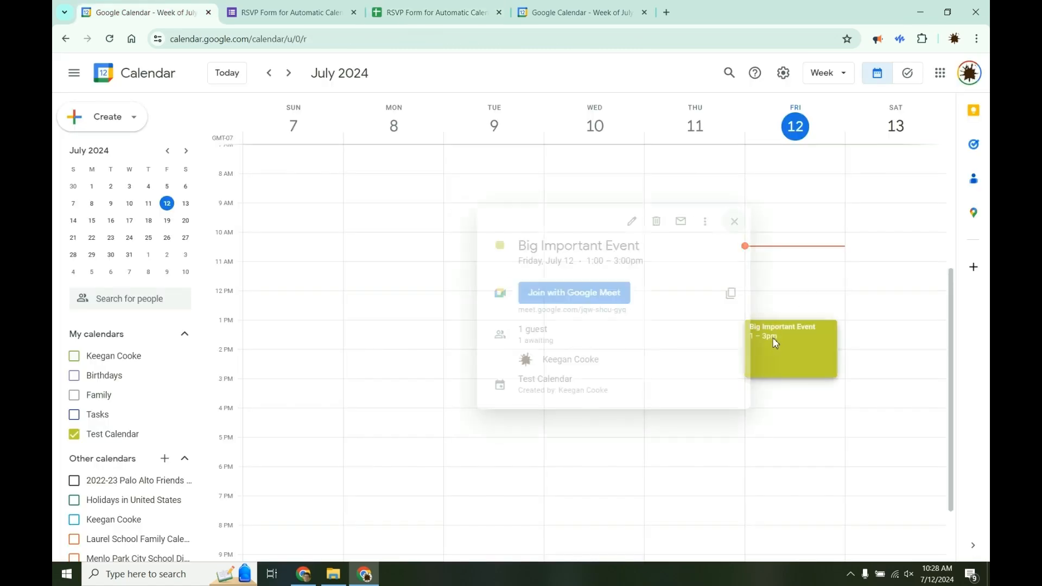
{"action": "left_click", "coordinate": [630, 222]}
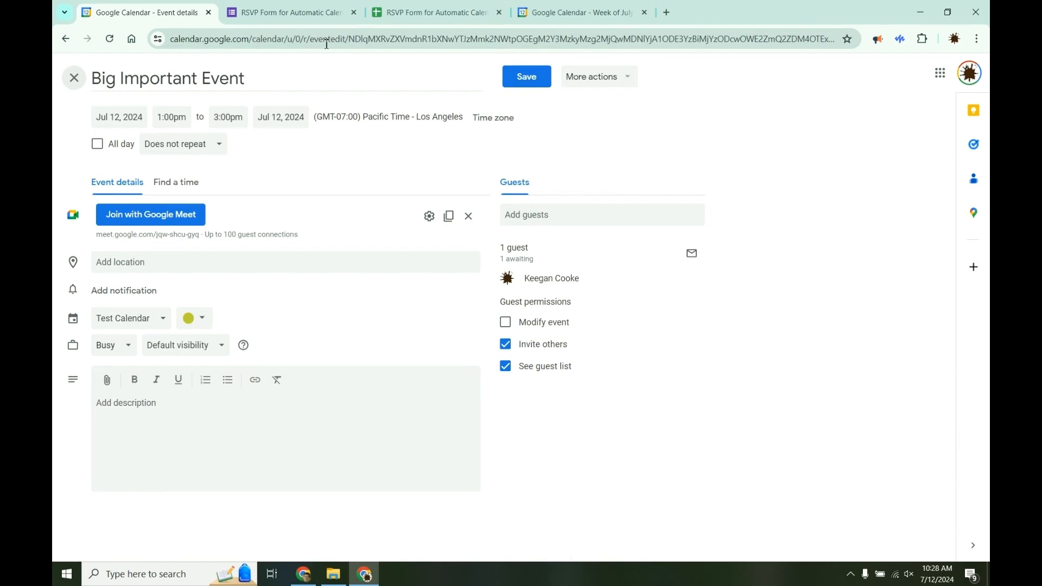
{"action": "left_click_drag", "start_coordinate": [351, 42], "coordinate": [838, 39]}
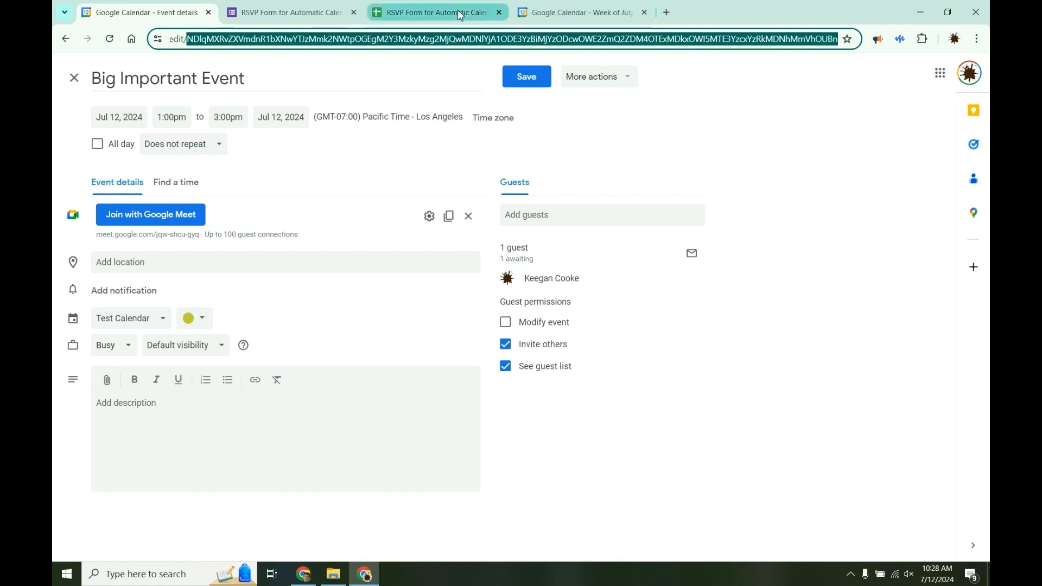
{"action": "left_click", "coordinate": [431, 12]}
{"action": "left_click", "coordinate": [444, 328]}
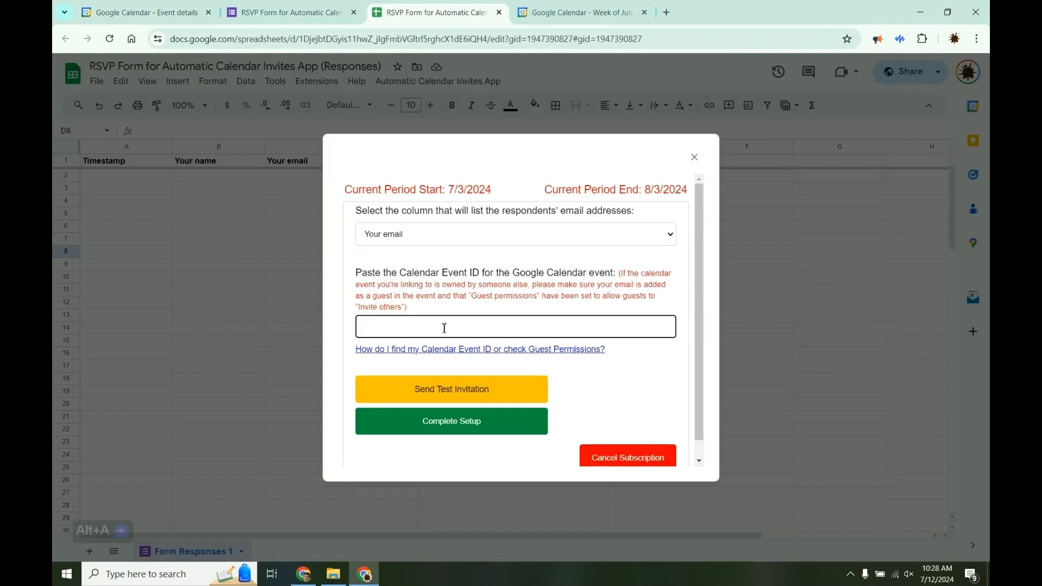
{"action": "key", "text": "ctrl+v"}
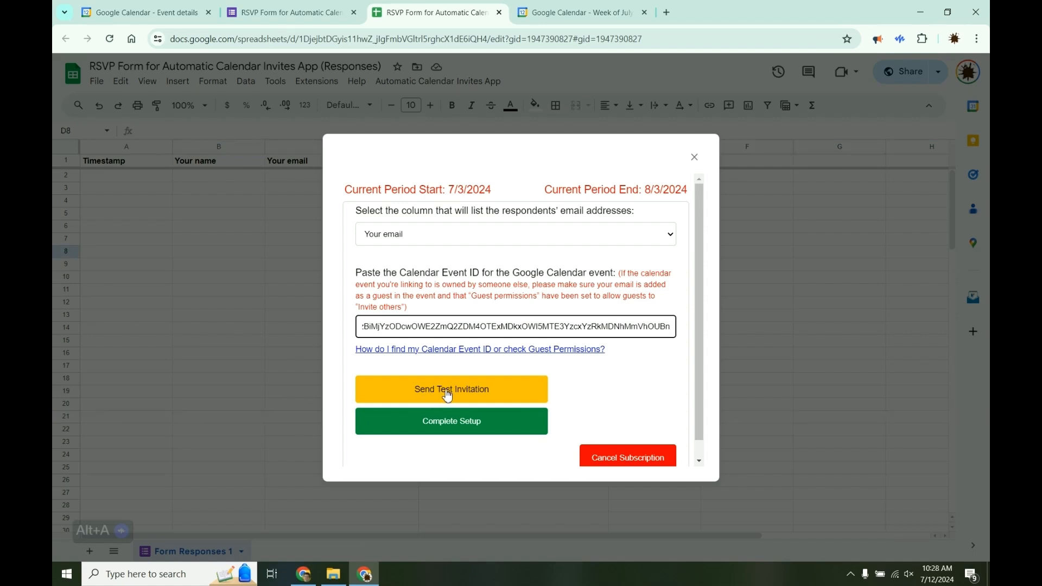
Step: View the test invitation prompt without sending one, complete the app setup, and close the setup dialog
{"action": "left_click", "coordinate": [445, 391]}
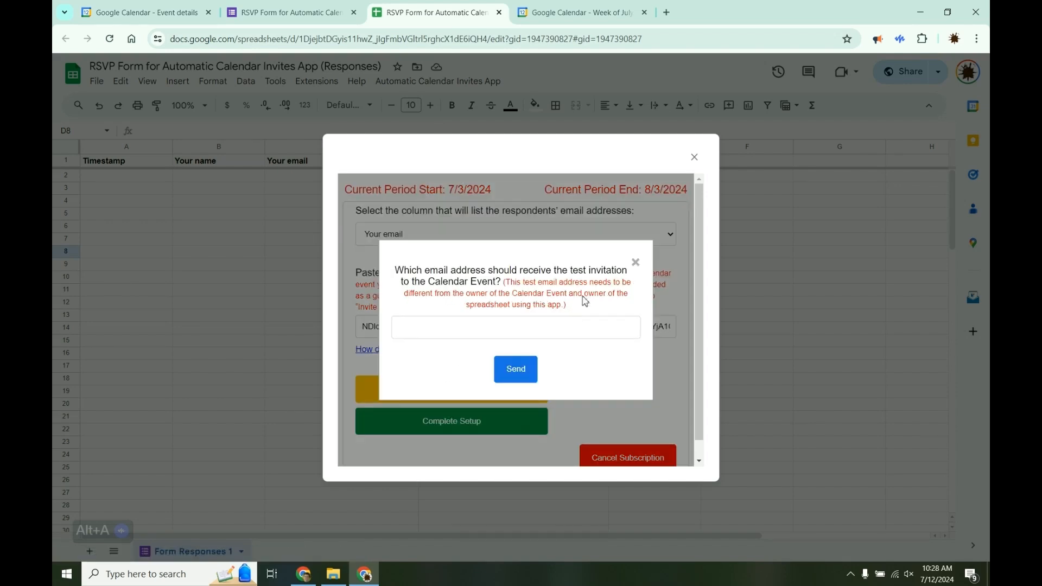
{"action": "left_click", "coordinate": [636, 263]}
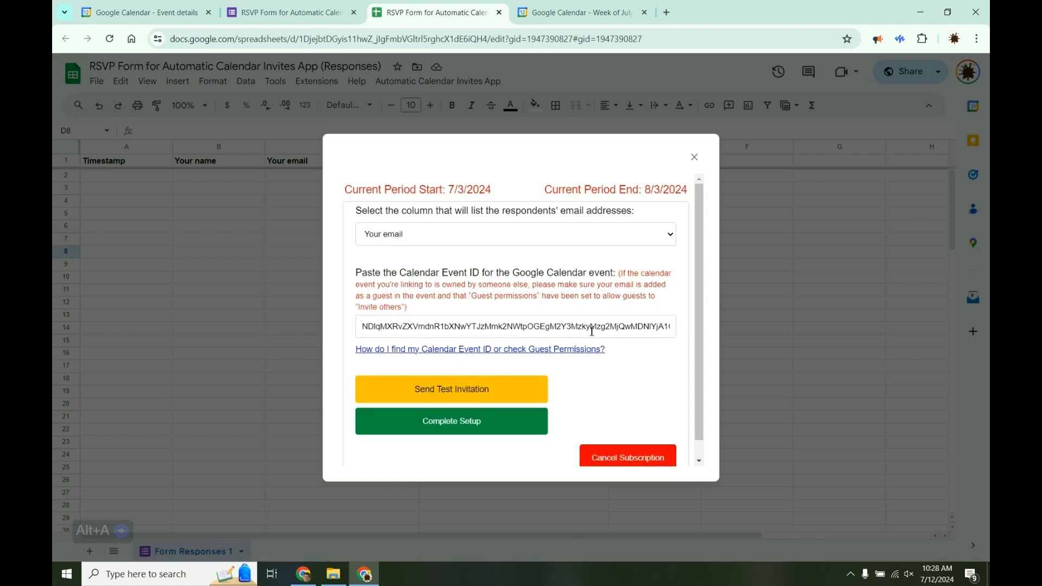
{"action": "left_click", "coordinate": [447, 422]}
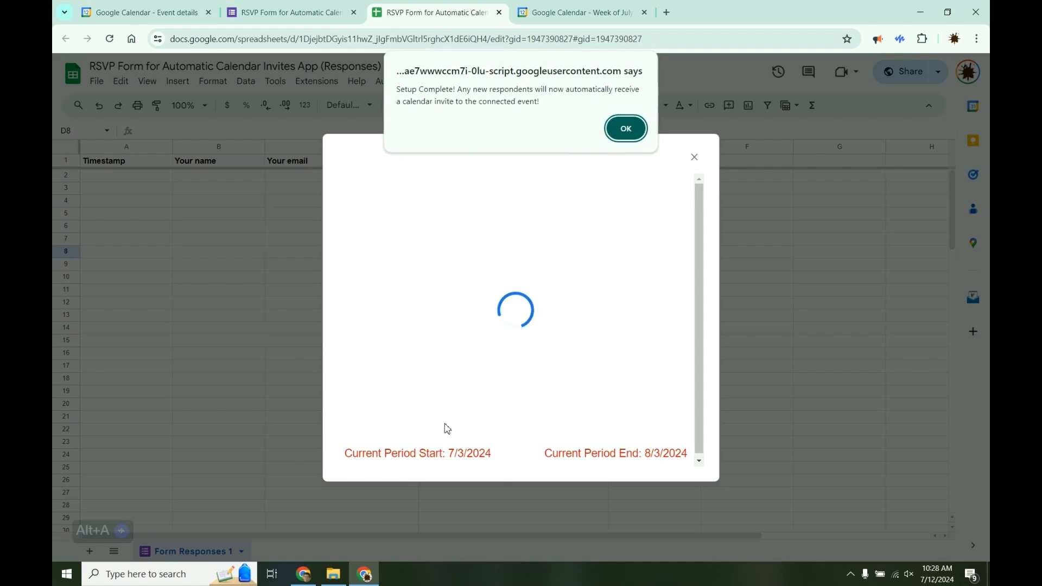
{"action": "left_click", "coordinate": [625, 128]}
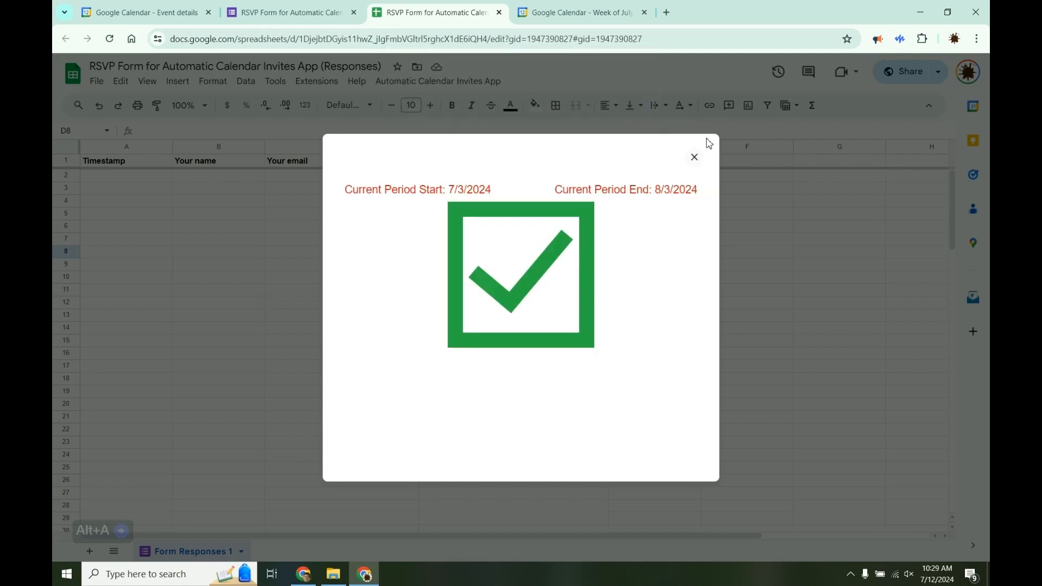
{"action": "left_click", "coordinate": [696, 157]}
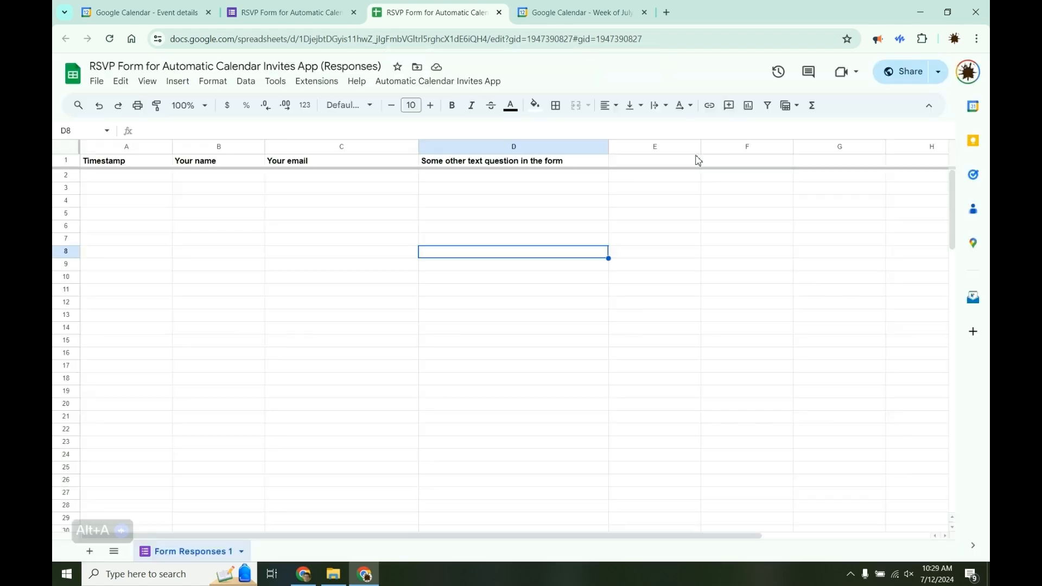
Step: Check the invitee's calendar, and submit the RSVP form with the respondent's name, email, and "test" for the other text question
{"action": "left_click", "coordinate": [565, 13]}
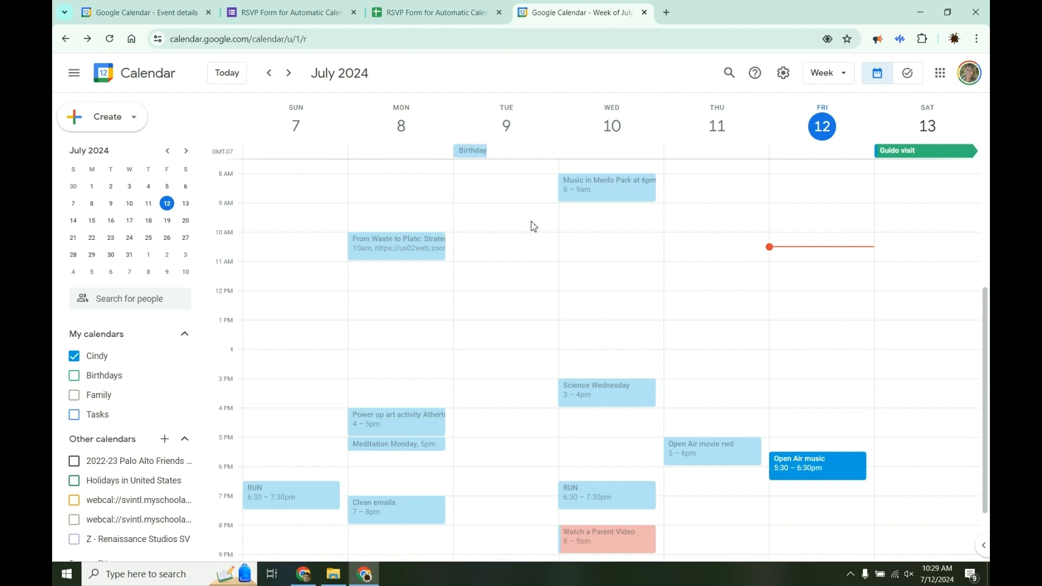
{"action": "left_click", "coordinate": [320, 15]}
{"action": "left_click", "coordinate": [382, 273]}
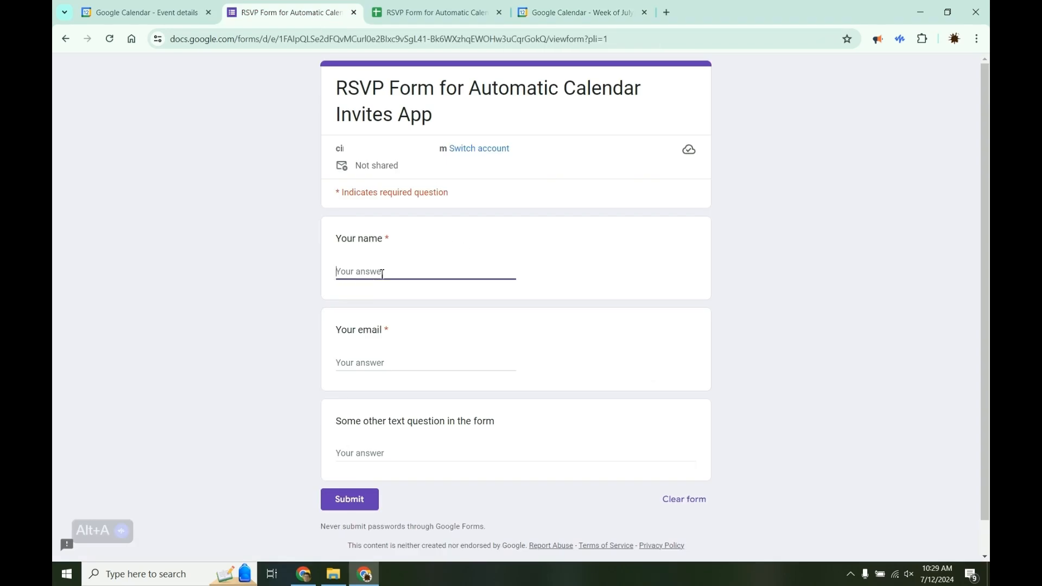
{"action": "type", "text": "Cindy"}
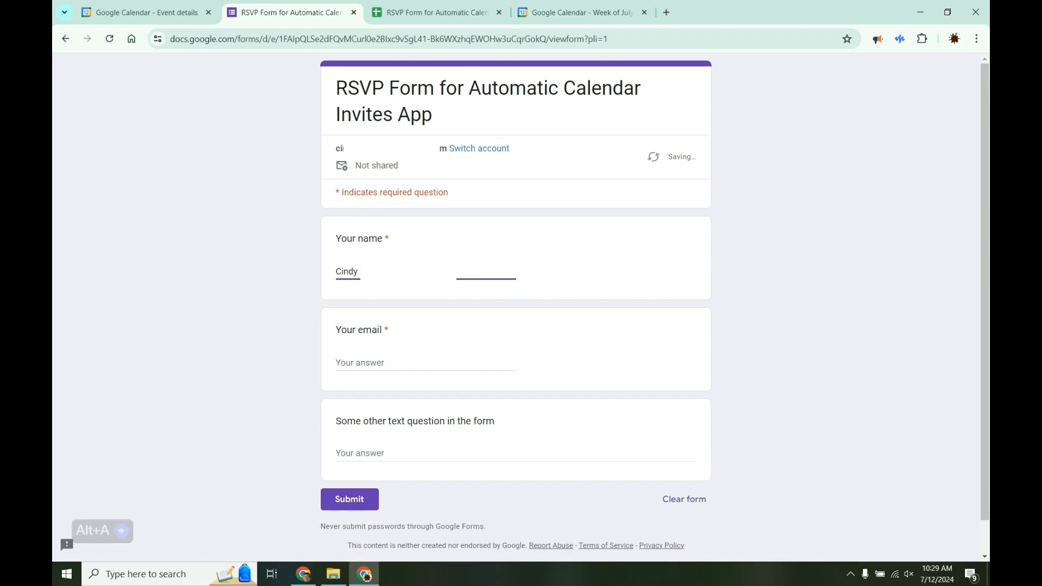
{"action": "left_click", "coordinate": [347, 363]}
{"action": "type", "text": "ci"}
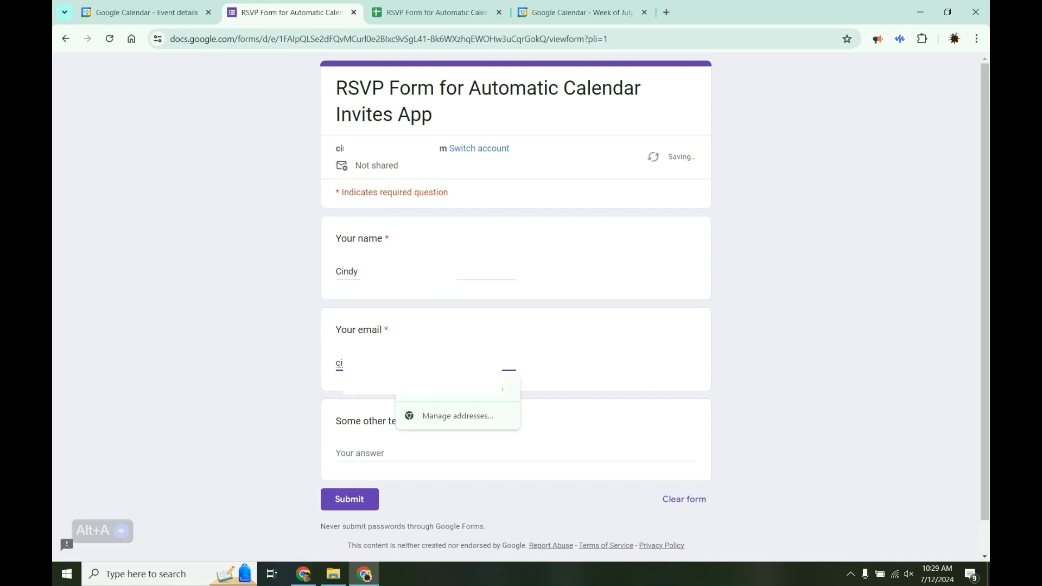
{"action": "left_click", "coordinate": [347, 452]}
{"action": "type", "text": "te"}
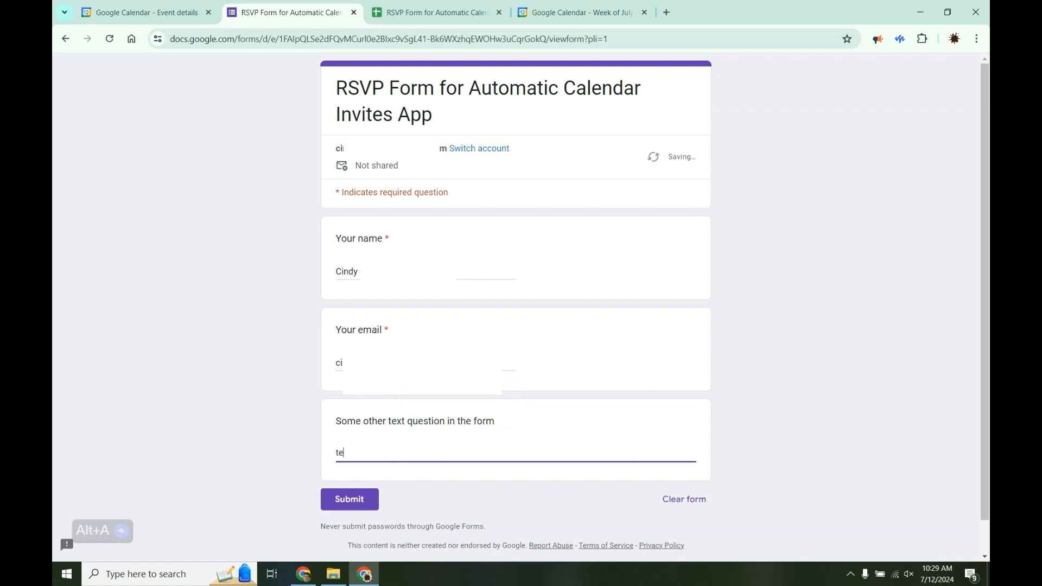
{"action": "type", "text": "st"}
{"action": "left_click", "coordinate": [342, 498]}
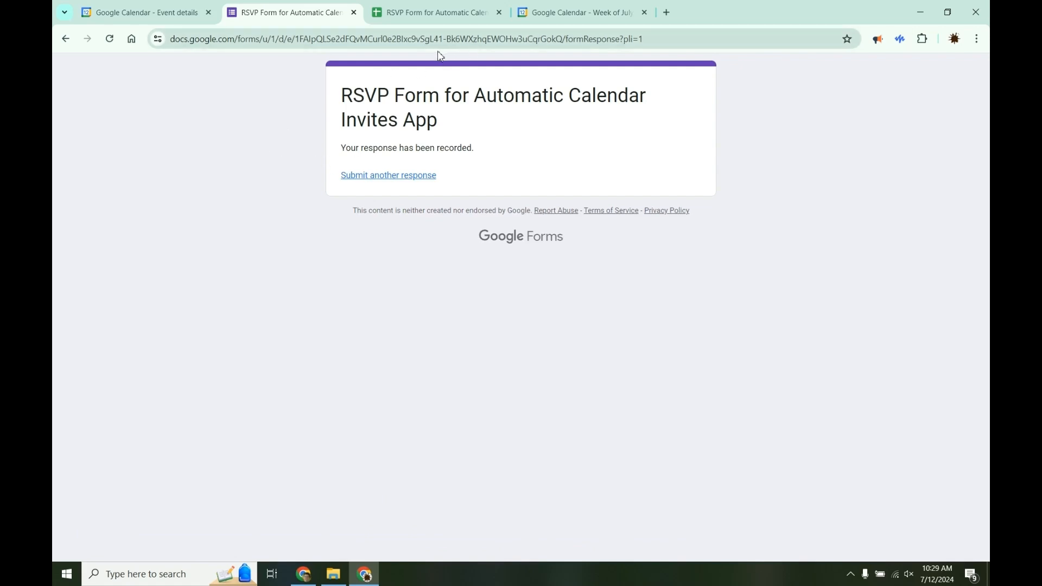
Step: Check the responses spreadsheet for the new submission and the invitee's calendar for the Big Important Event invitation
{"action": "left_click", "coordinate": [411, 12]}
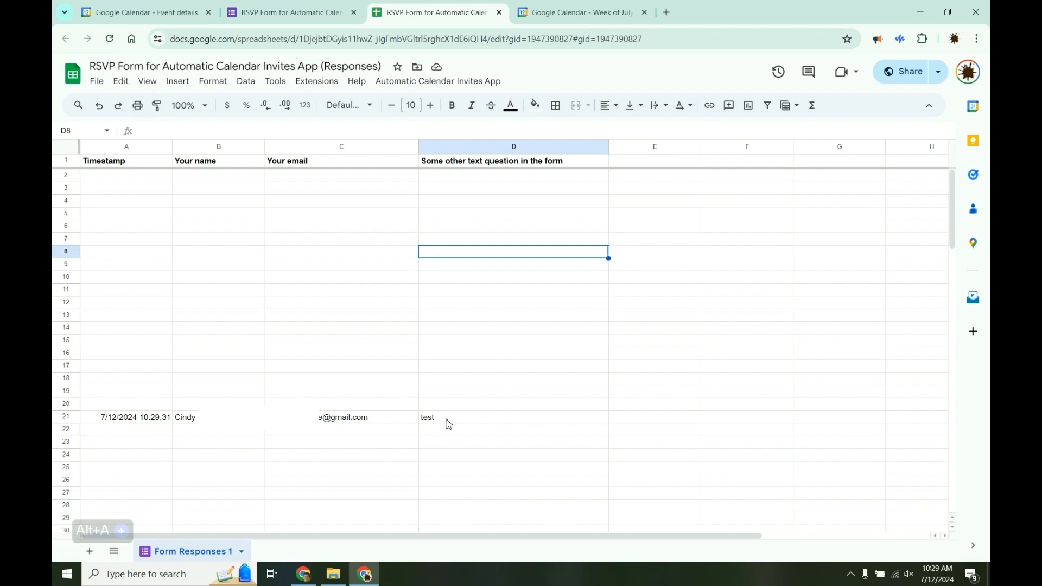
{"action": "left_click", "coordinate": [577, 17]}
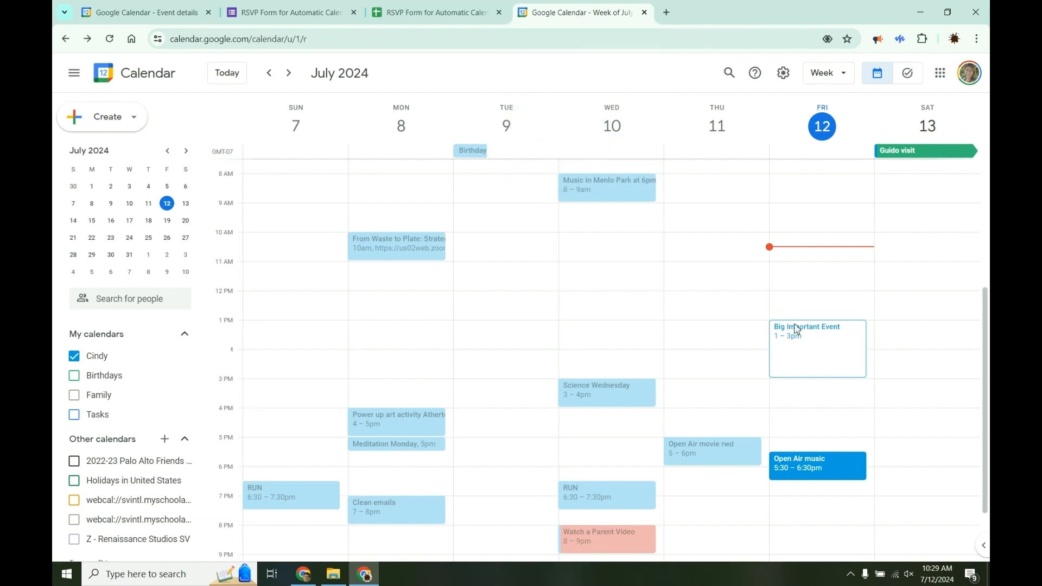